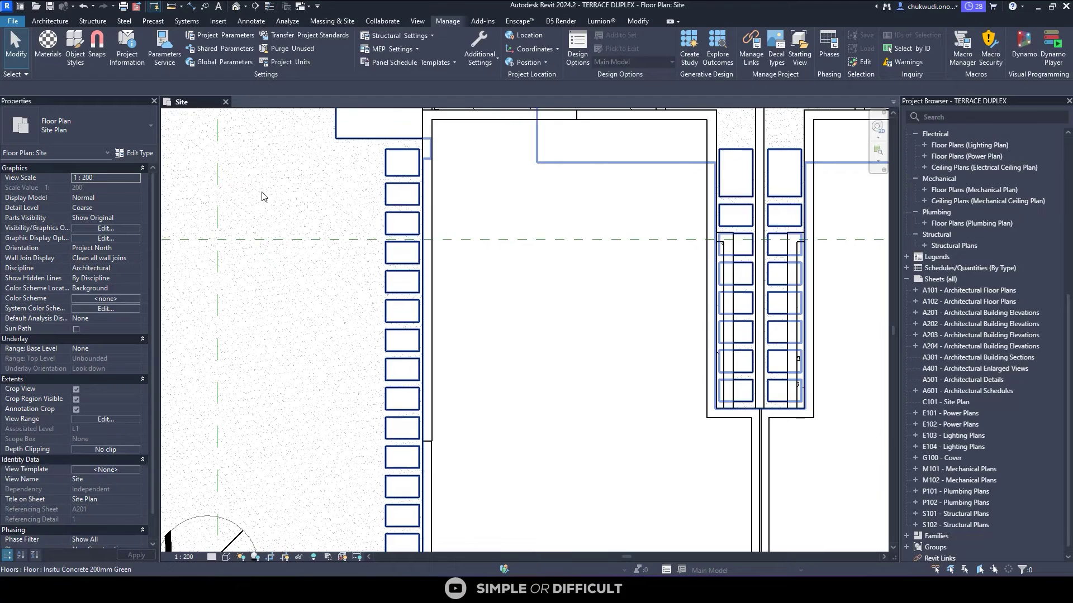
Look over the site plan, then open the Roof Hatch Patterns category on cadblocksdwg.com
middle_drag(302, 235, 411, 359)
scroll(450, 246, up, 3)
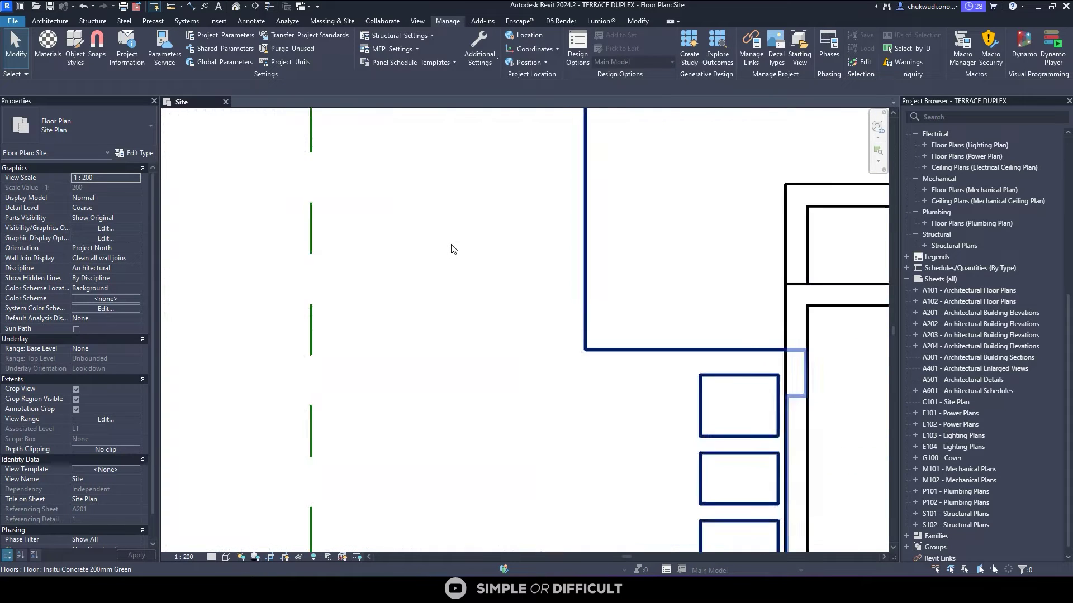
scroll(420, 251, down, 4)
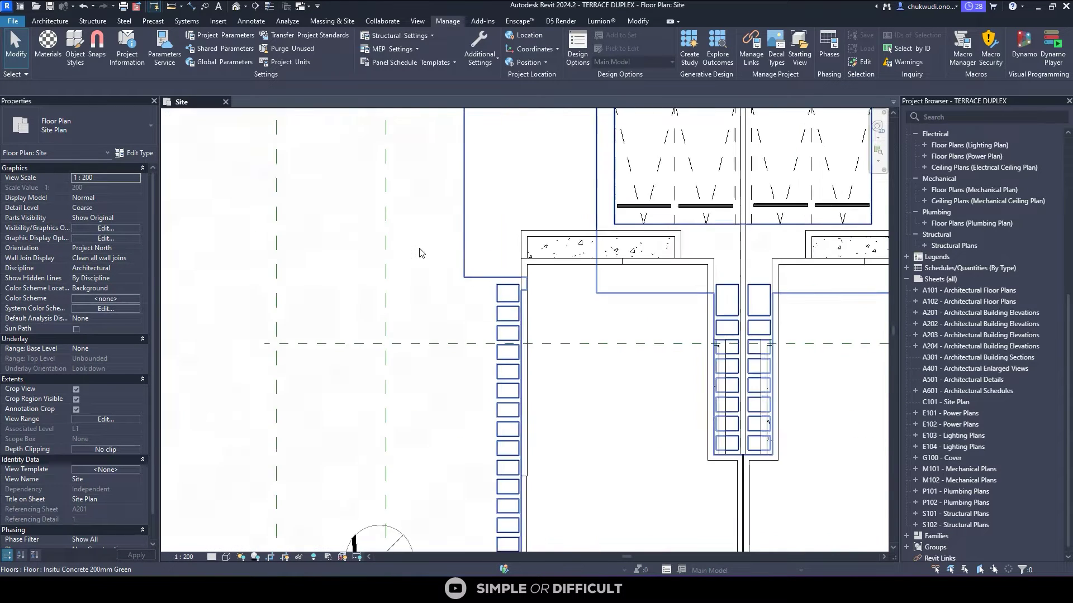
scroll(424, 263, up, 5)
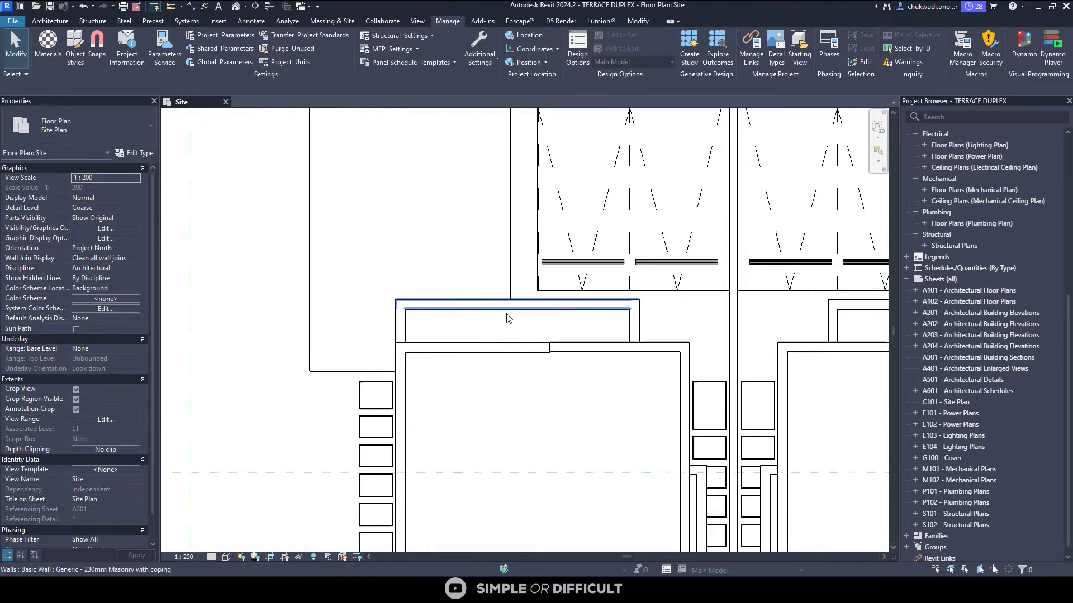
scroll(427, 334, down, 2)
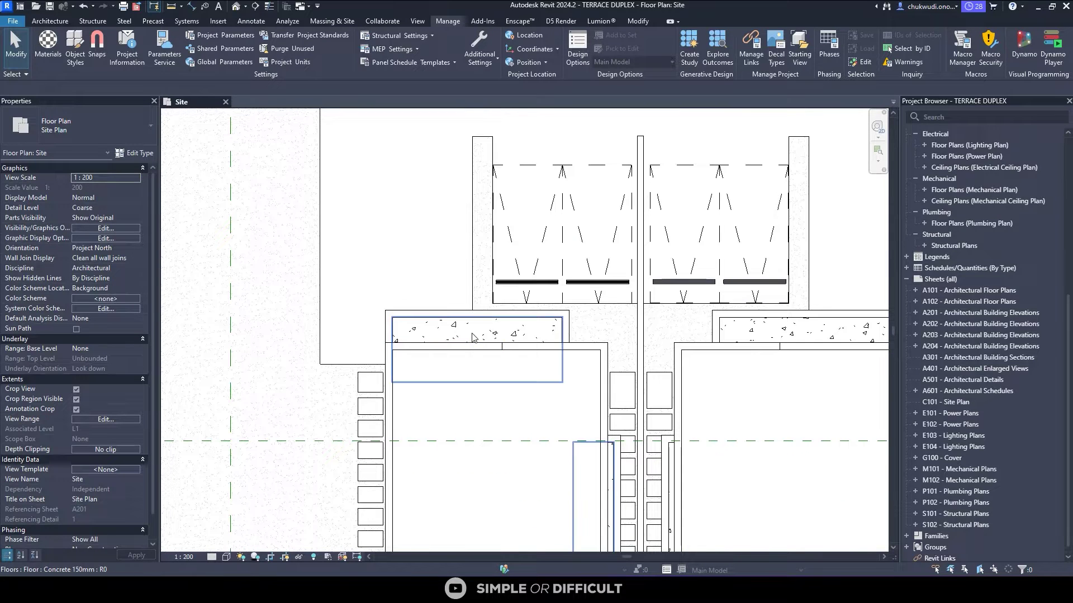
scroll(485, 337, down, 1)
scroll(486, 337, up, 4)
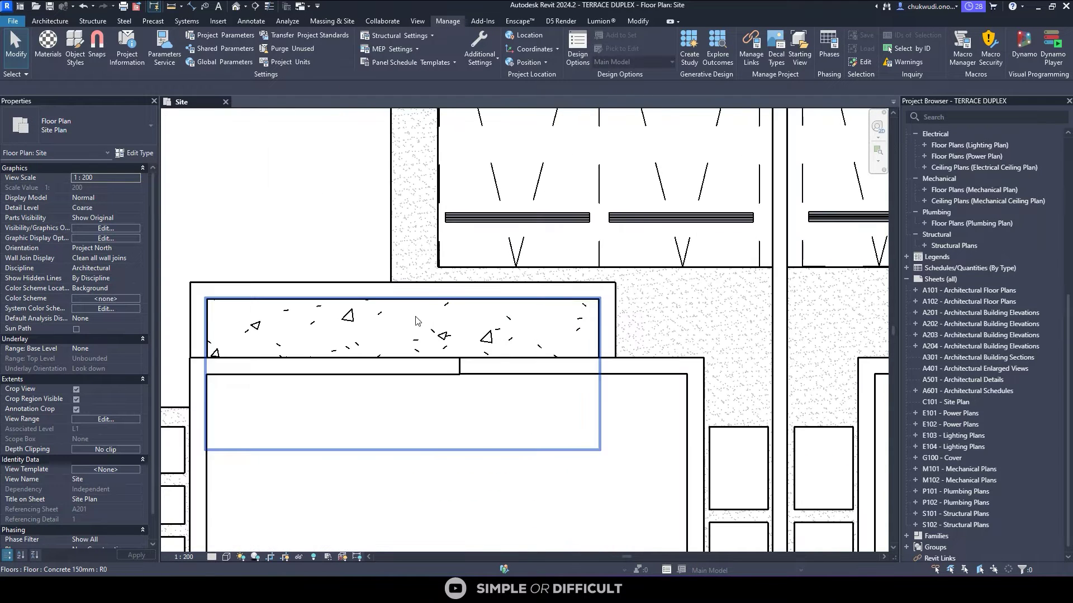
scroll(406, 319, down, 3)
scroll(509, 323, down, 3)
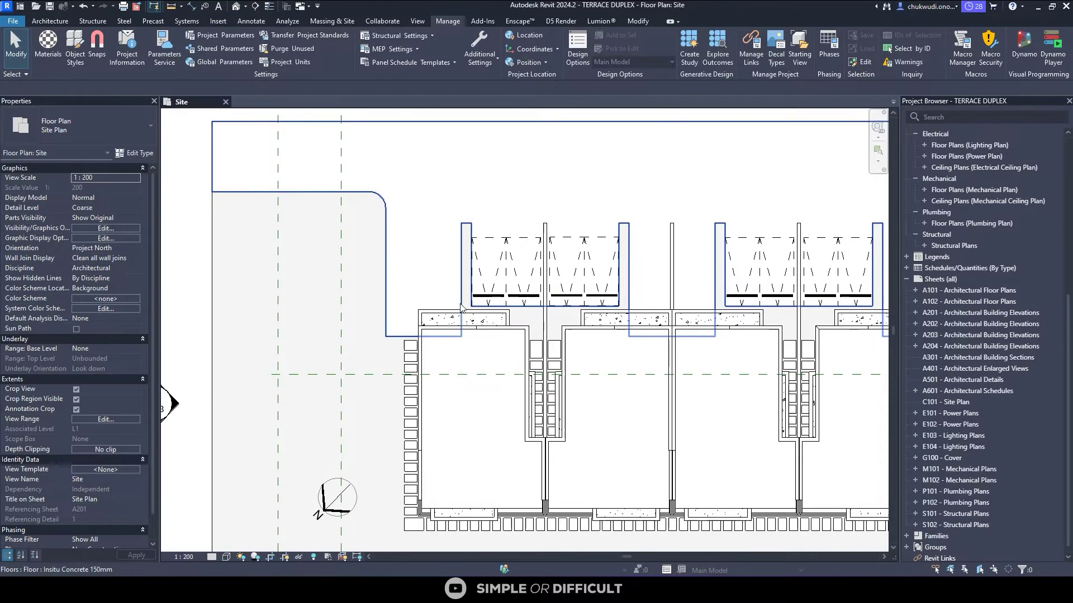
scroll(514, 423, up, 5)
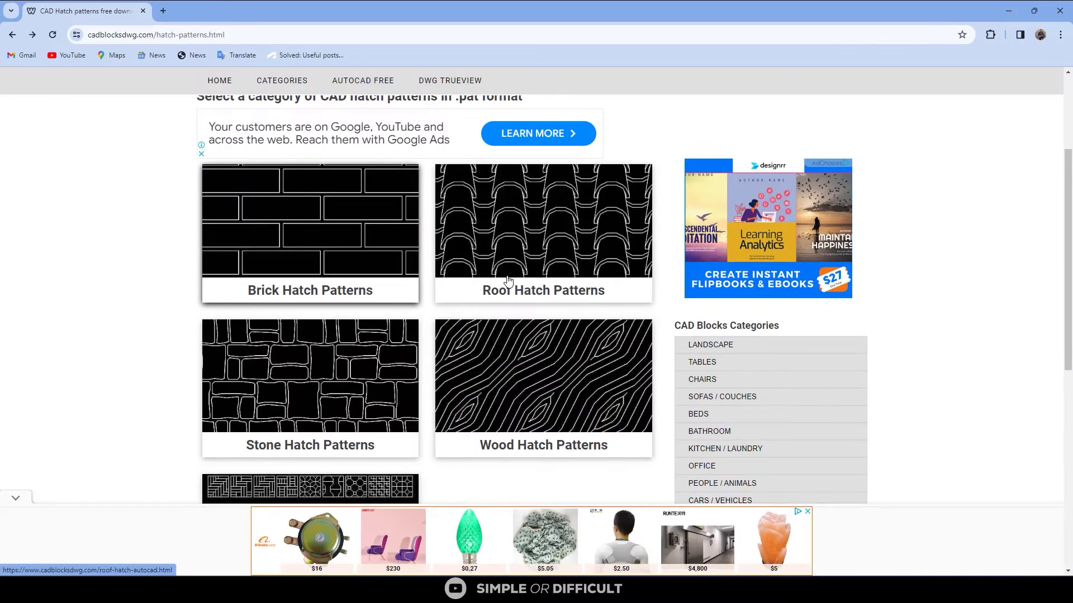
click(519, 281)
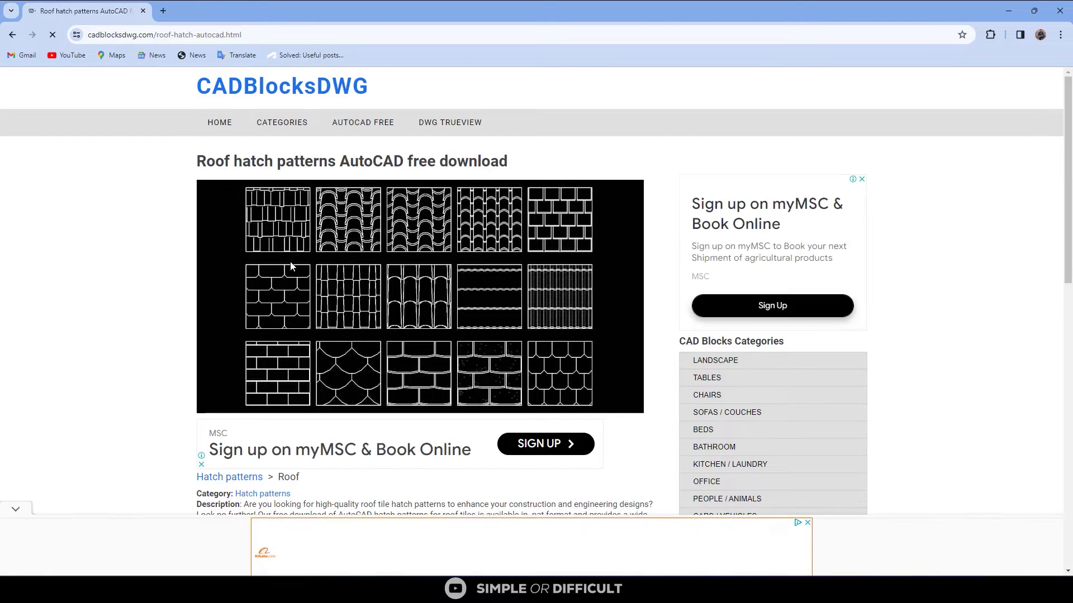
Find the 7 kb .pat DOWNLOAD link on the roof hatch page, then minimize Chrome to return to Revit
scroll(374, 277, down, 10)
scroll(451, 374, up, 1)
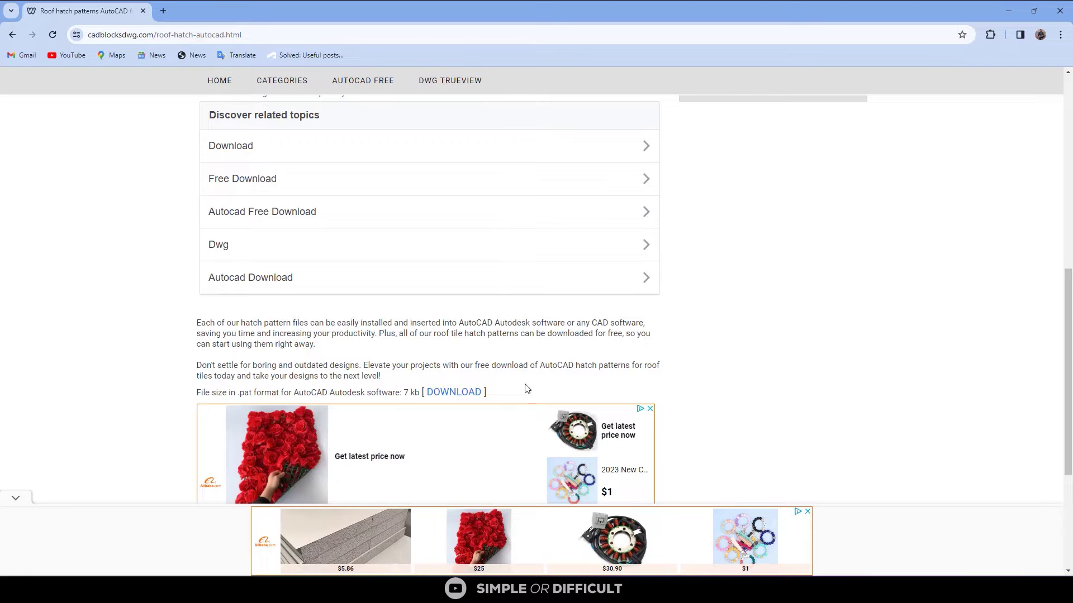
click(1008, 10)
Clear the roof selection, zoom to fit with ZF, and open Manage > Additional Settings > Fill Patterns
click(556, 258)
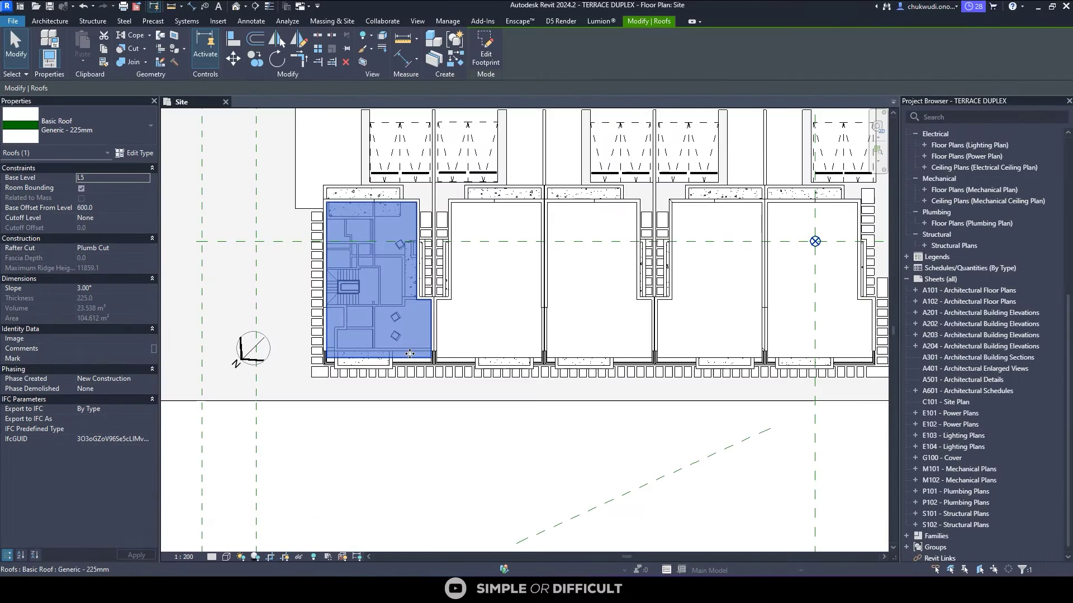
key(Escape)
key(z)
key(f)
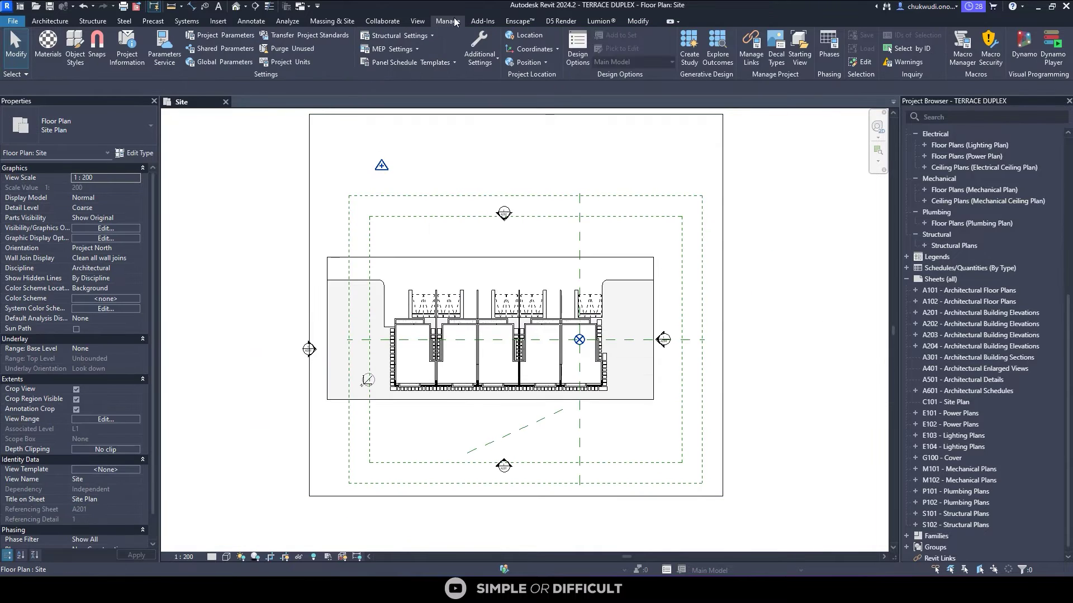
click(480, 51)
click(488, 185)
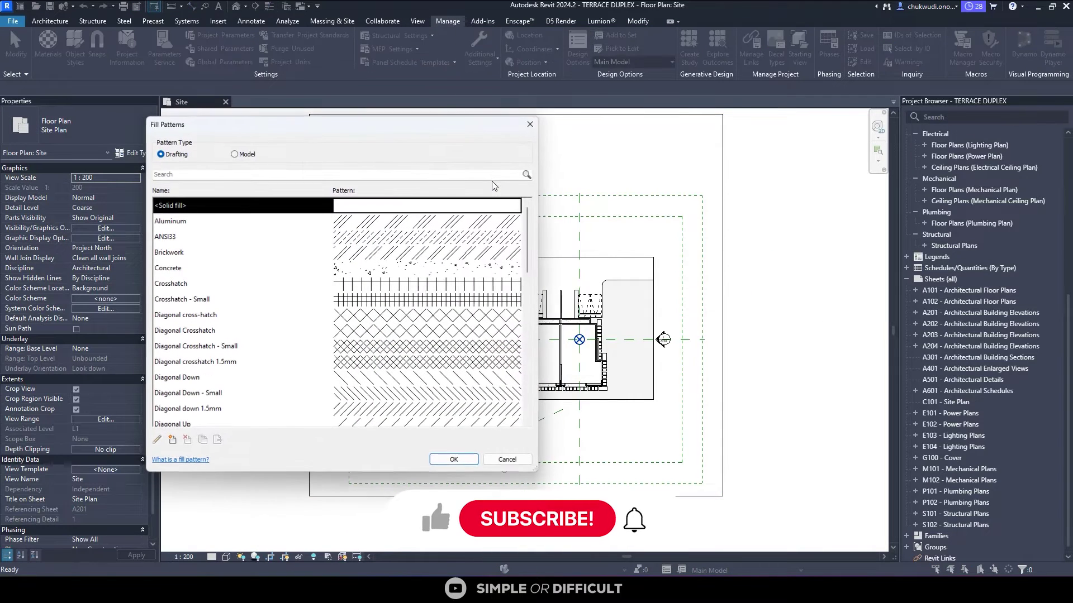
Create a new custom drafting pattern from HTROOF02.pat in Documents\01 my handmades\htroof
click(173, 441)
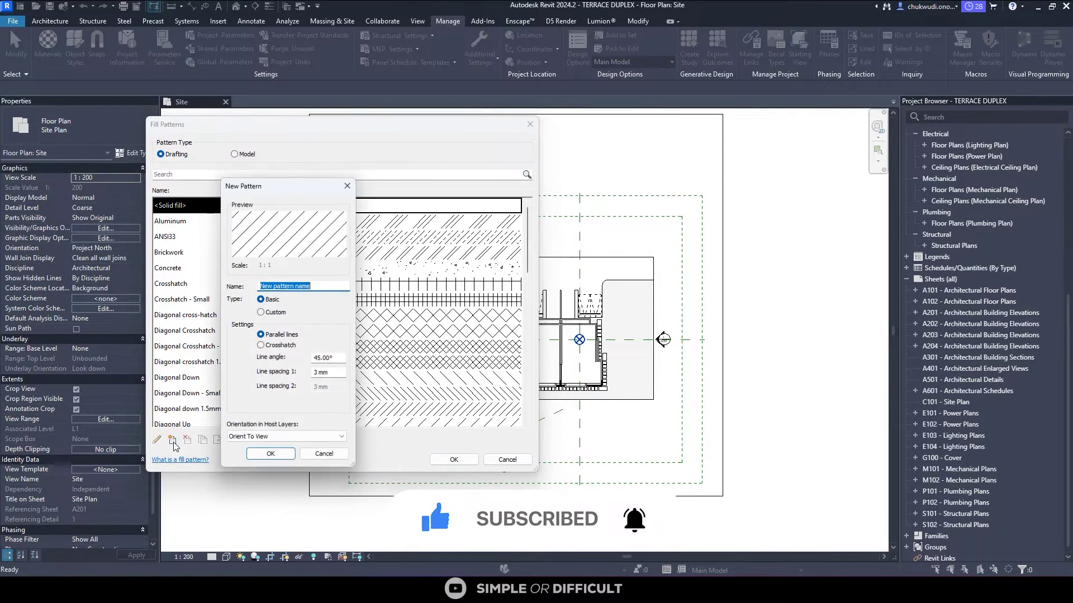
click(272, 313)
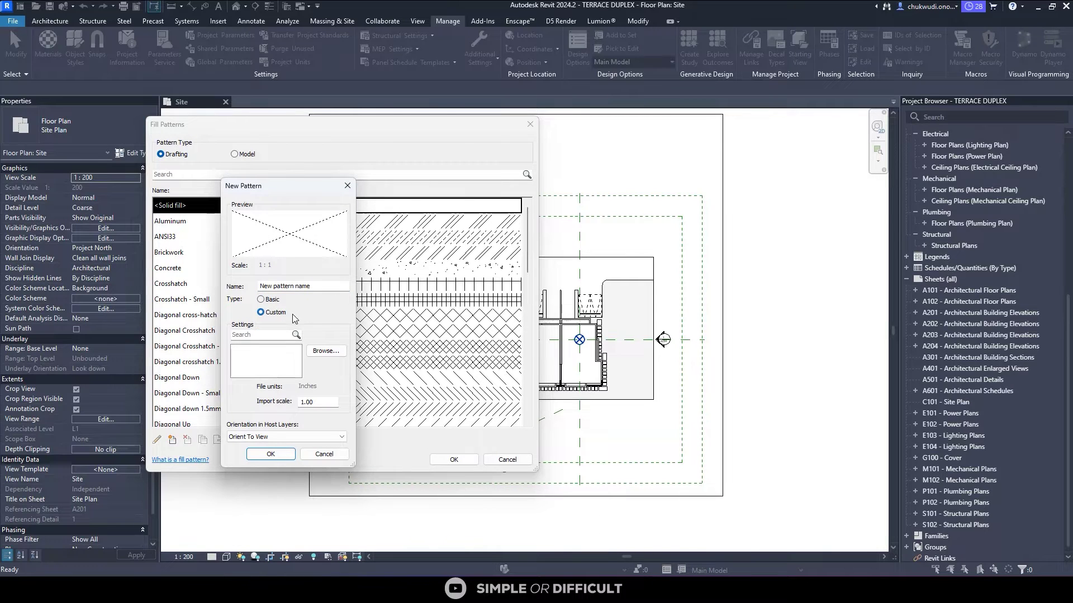
click(327, 351)
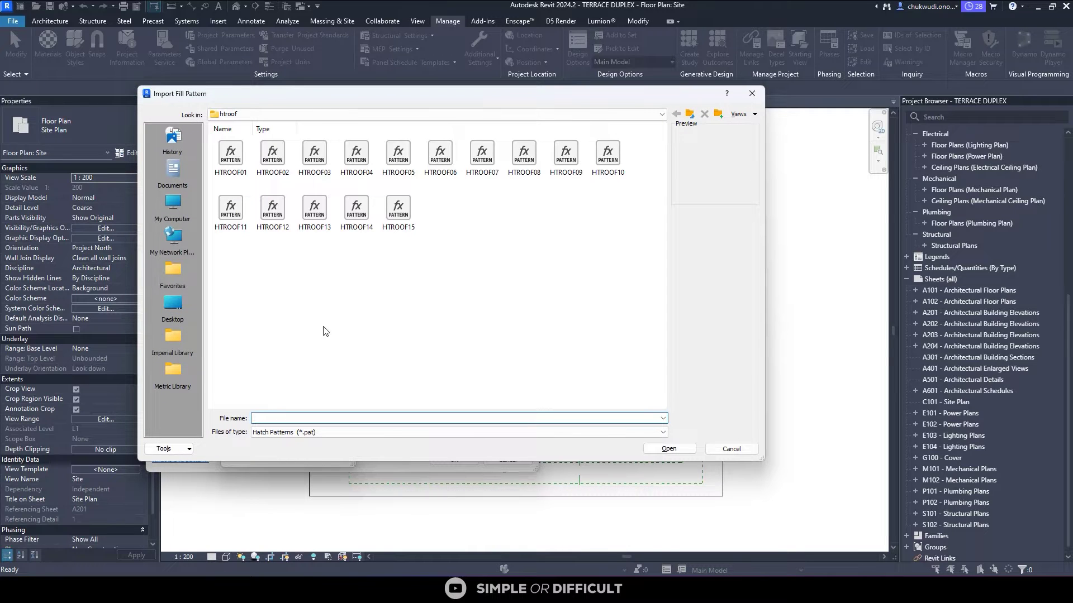
click(691, 114)
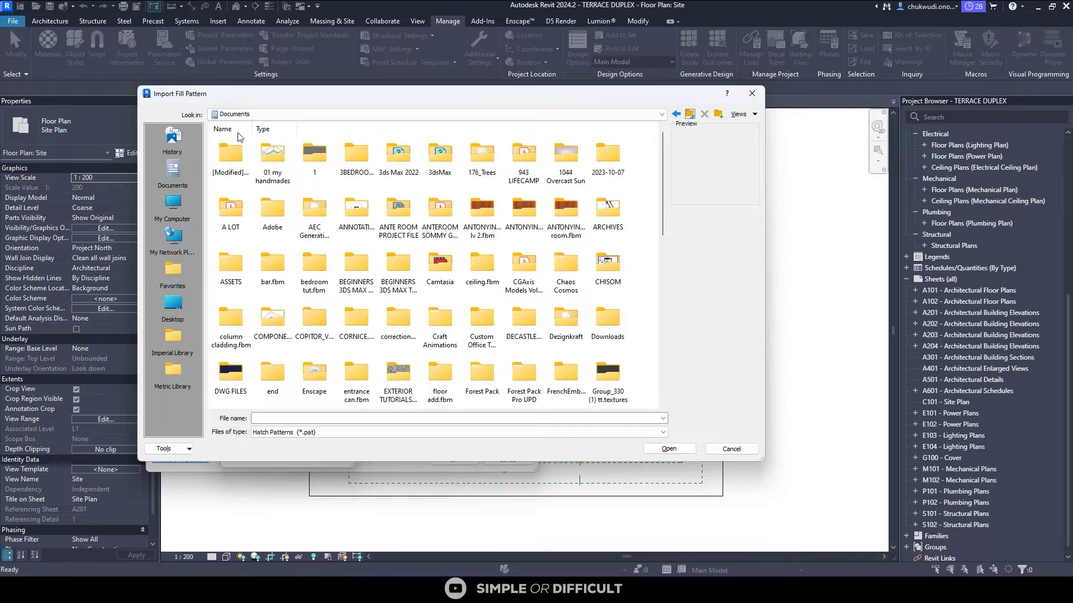
click(279, 175)
double_click(277, 174)
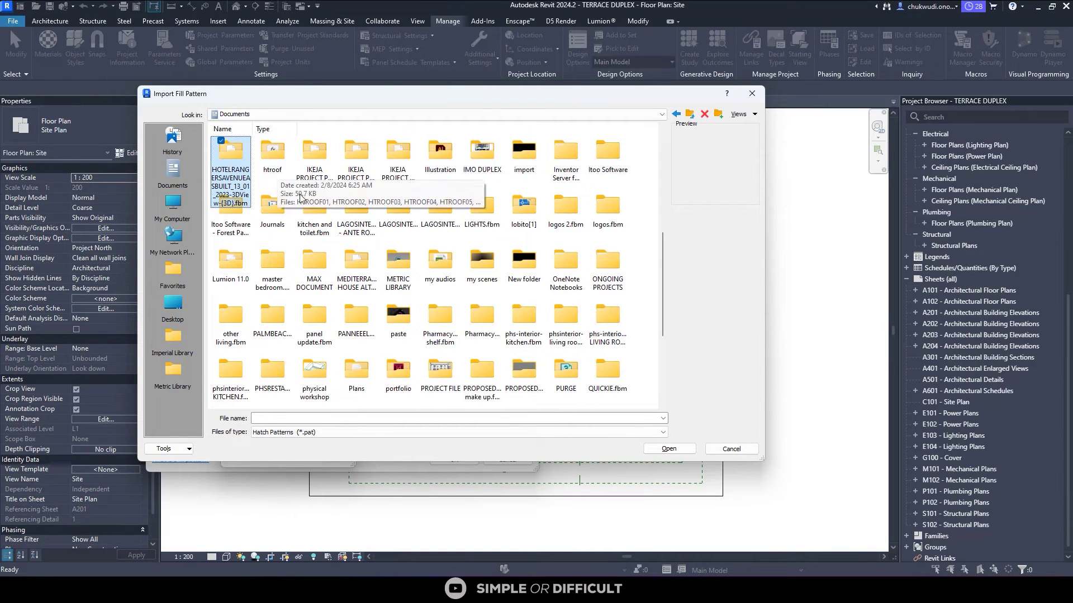
double_click(278, 167)
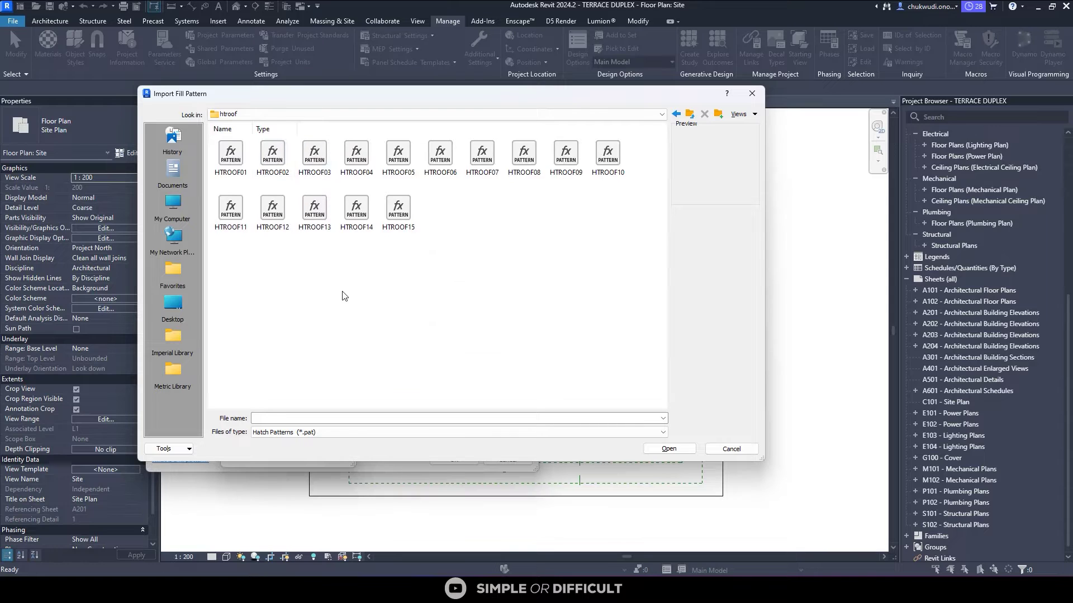
click(276, 169)
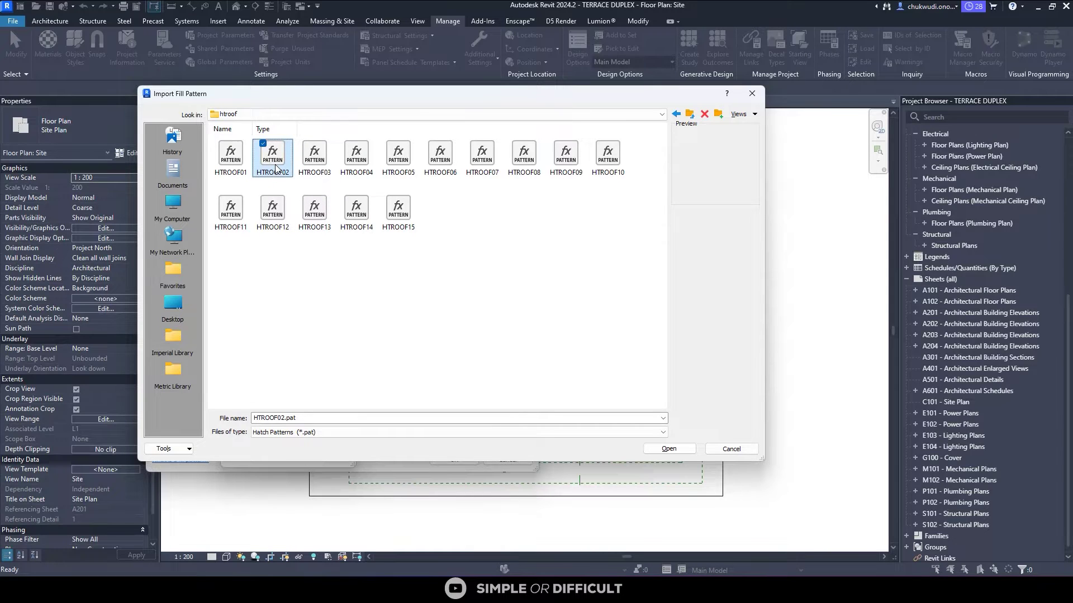
click(669, 448)
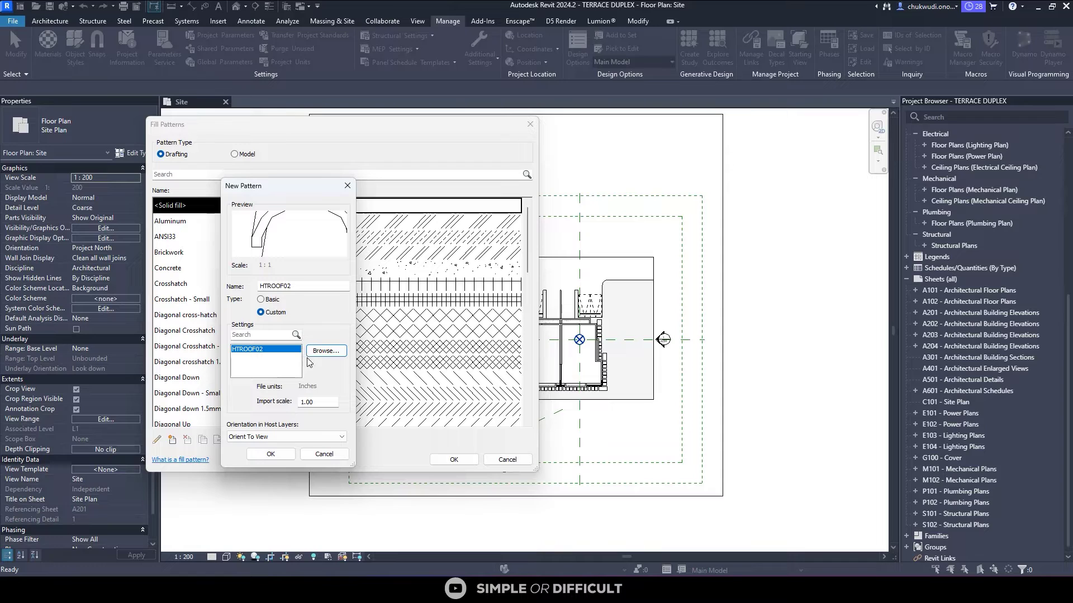
Set HTROOF02's import scale to 0.05 and save it through both pattern dialogs
click(312, 404)
drag(313, 403, 294, 404)
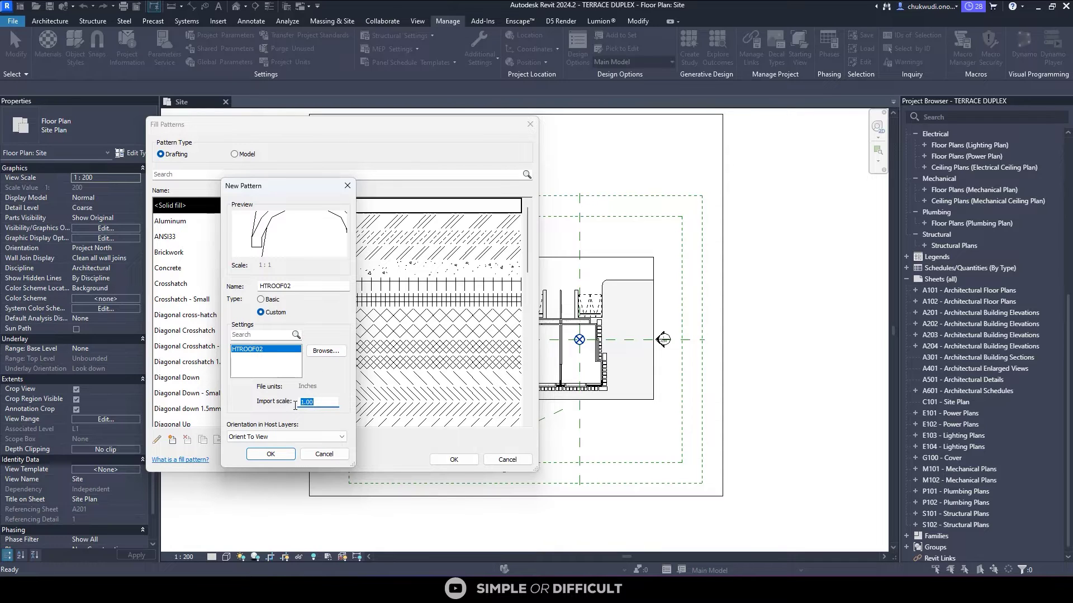
text(0.05)
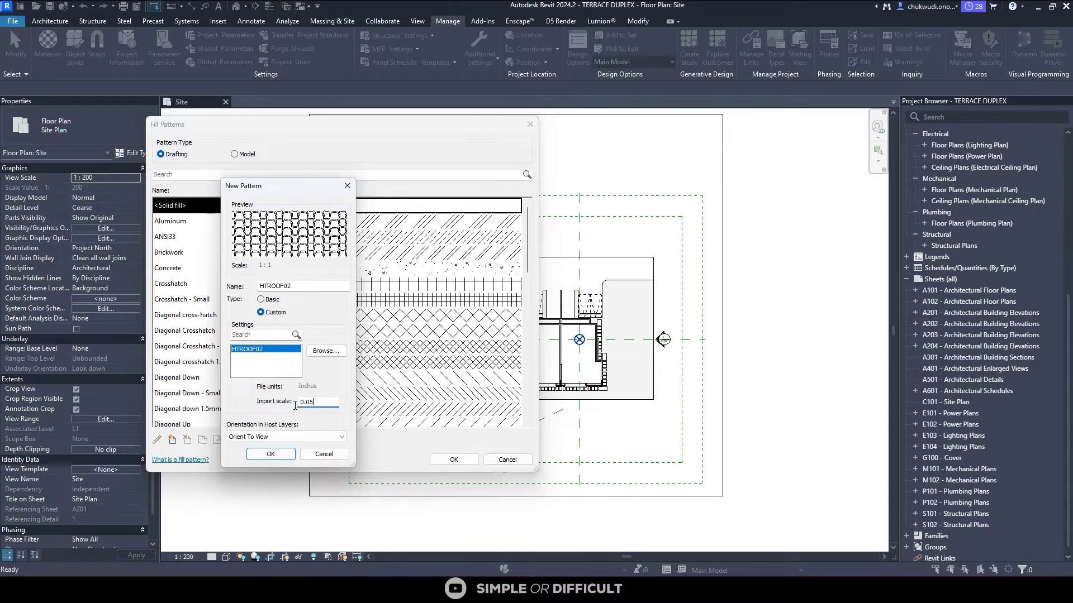
click(278, 456)
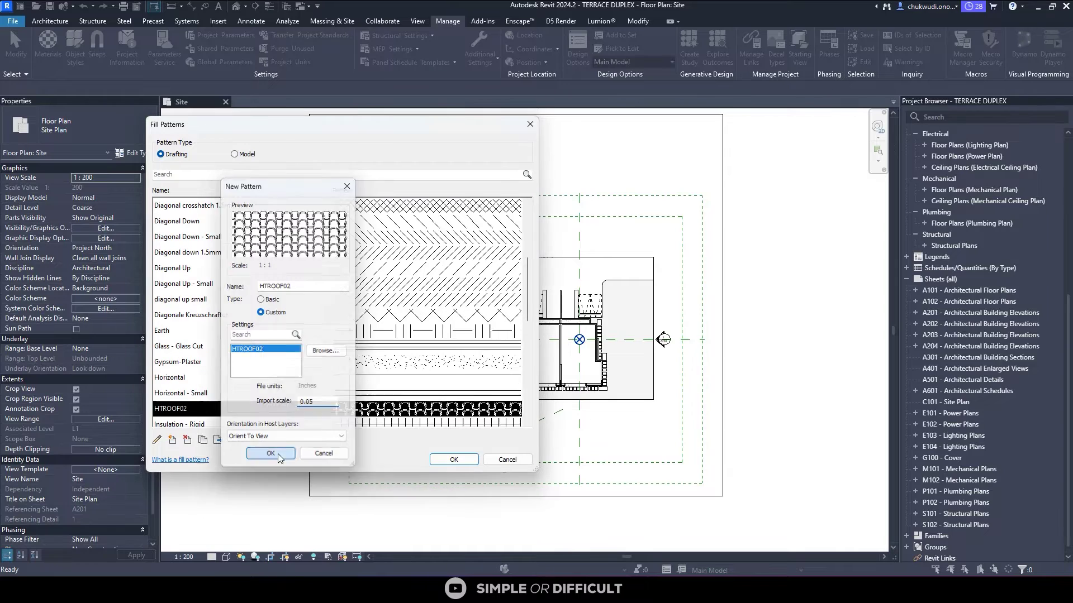
click(453, 459)
scroll(399, 285, up, 2)
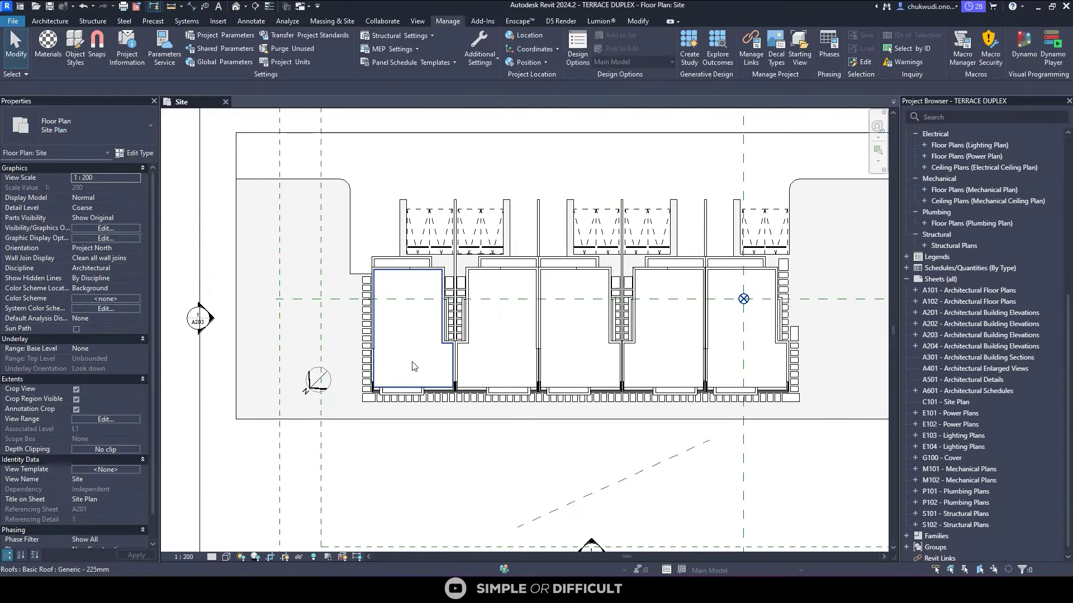
Open the Generic - 225mm roof's structure layer material, Default Roof, and its surface foreground pattern list
click(397, 282)
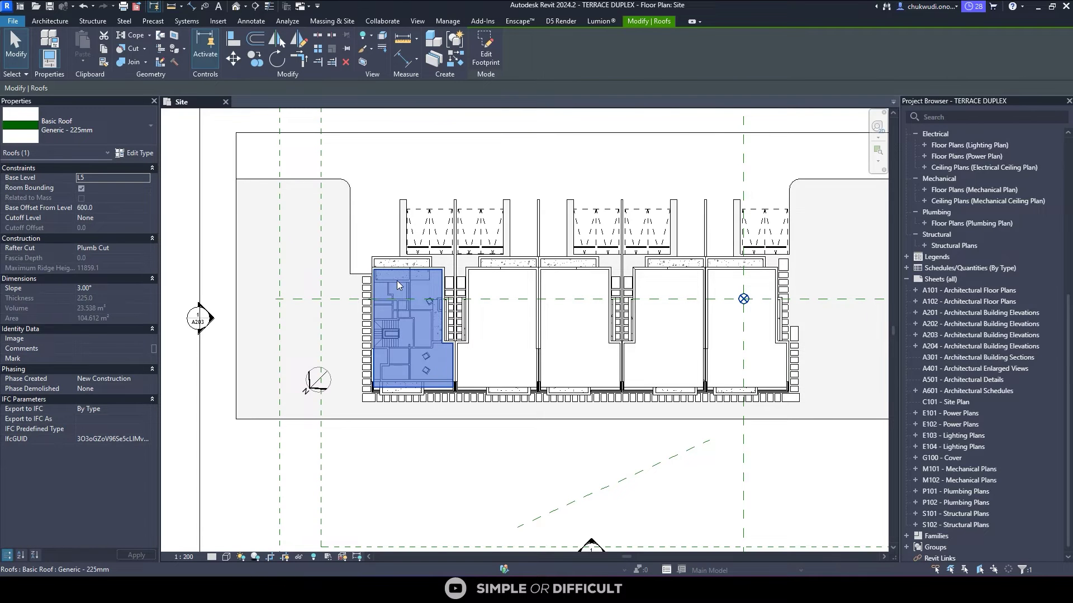
click(134, 153)
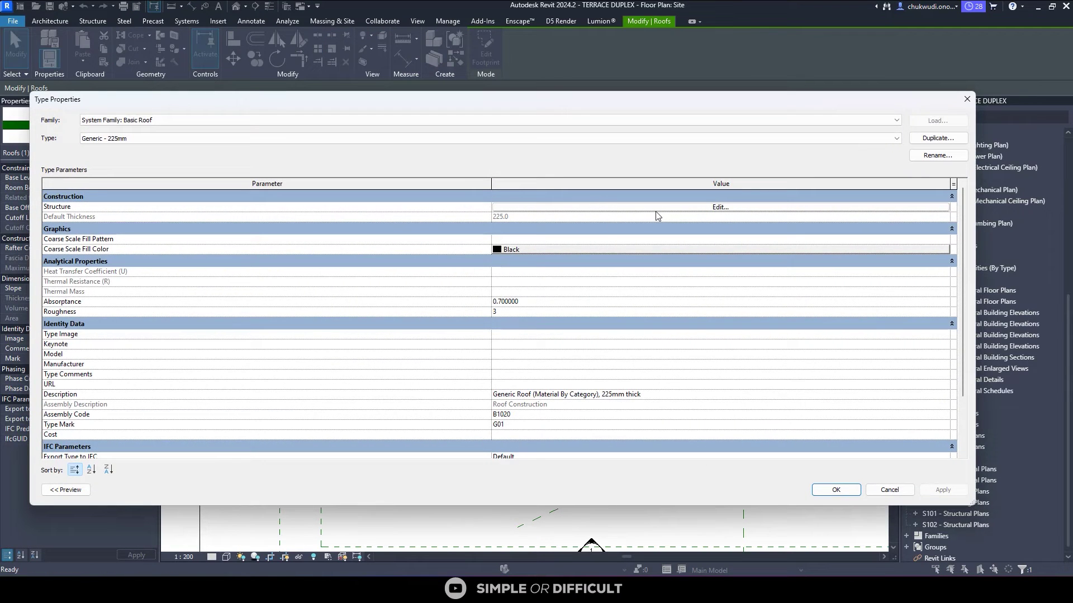
click(638, 211)
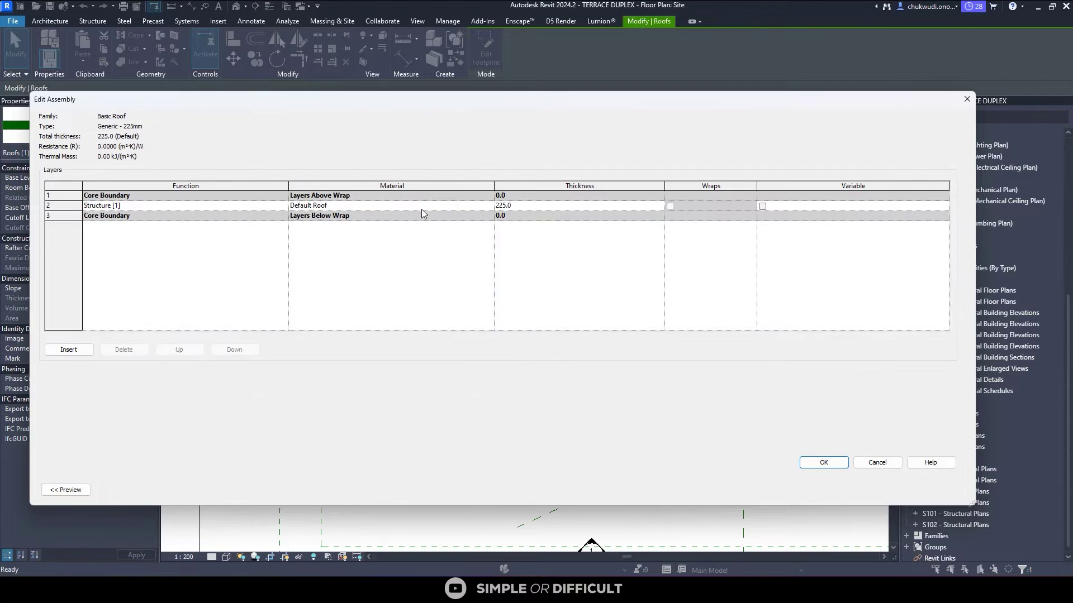
click(492, 207)
click(492, 206)
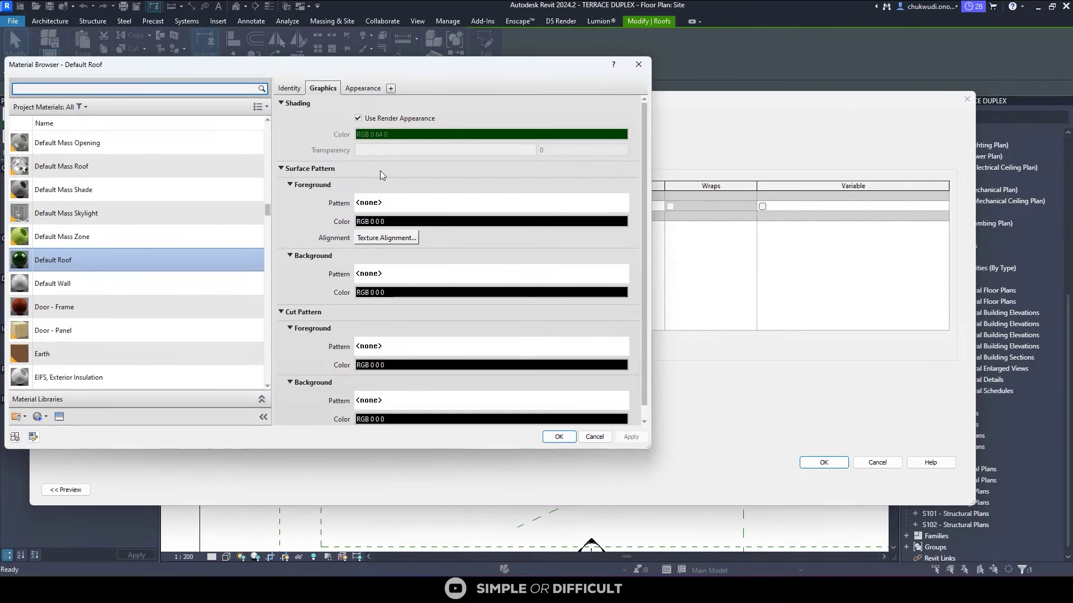
click(379, 203)
scroll(395, 237, down, 8)
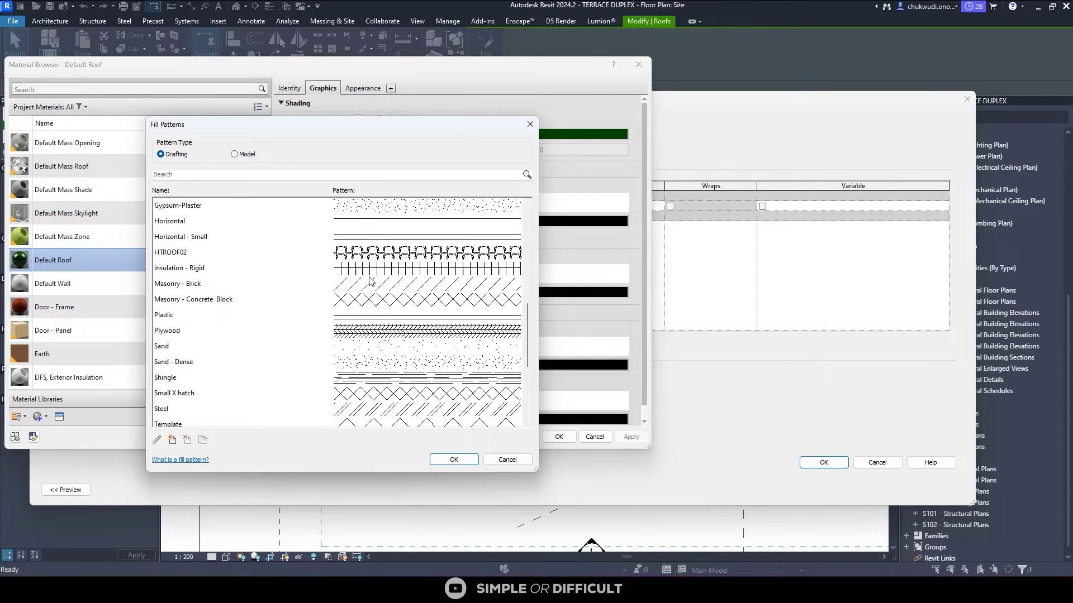
Rename the HTROOF02 pattern to 'my roof pattern' and assign it as the surface foreground pattern
click(386, 252)
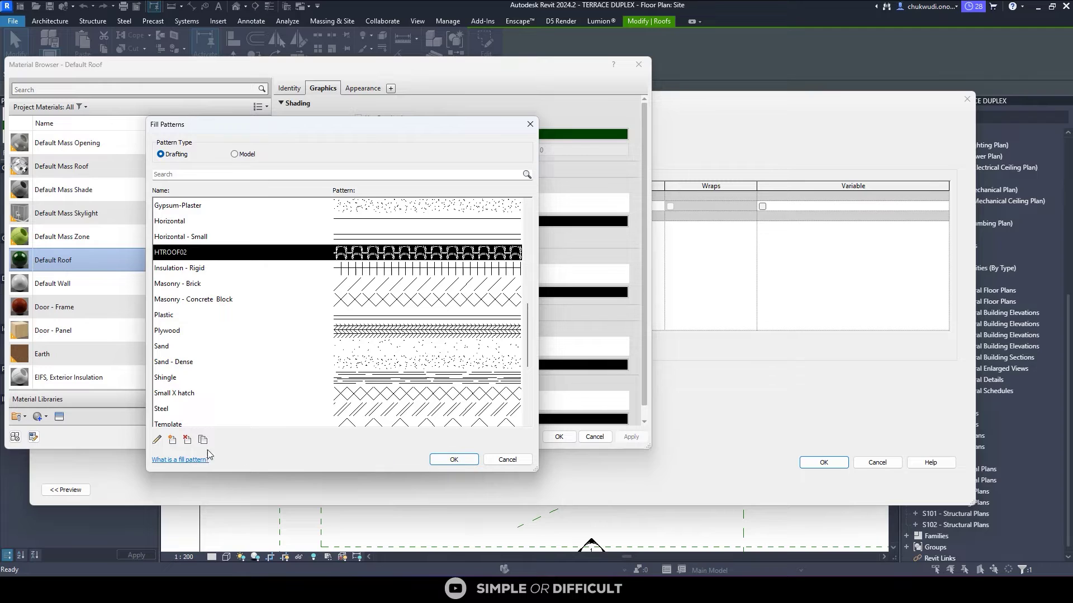
click(157, 440)
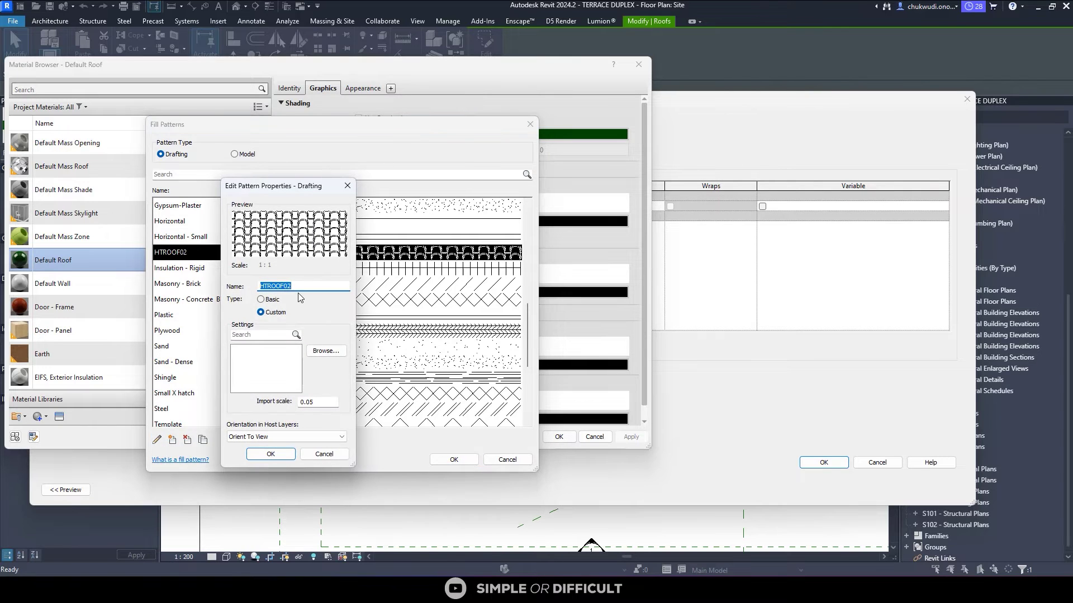
text(my roof pattern)
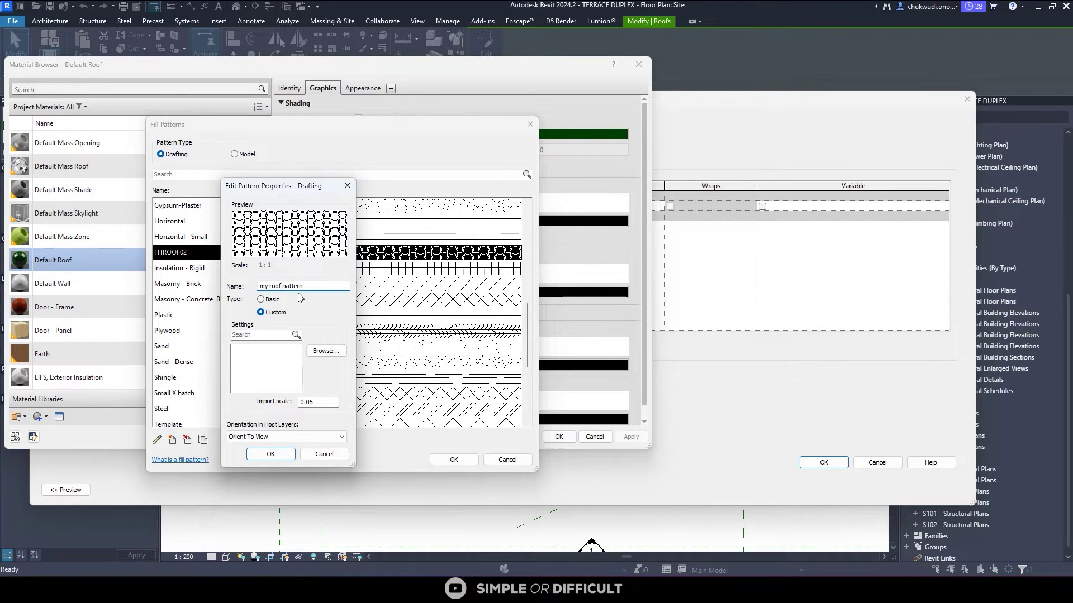
click(281, 455)
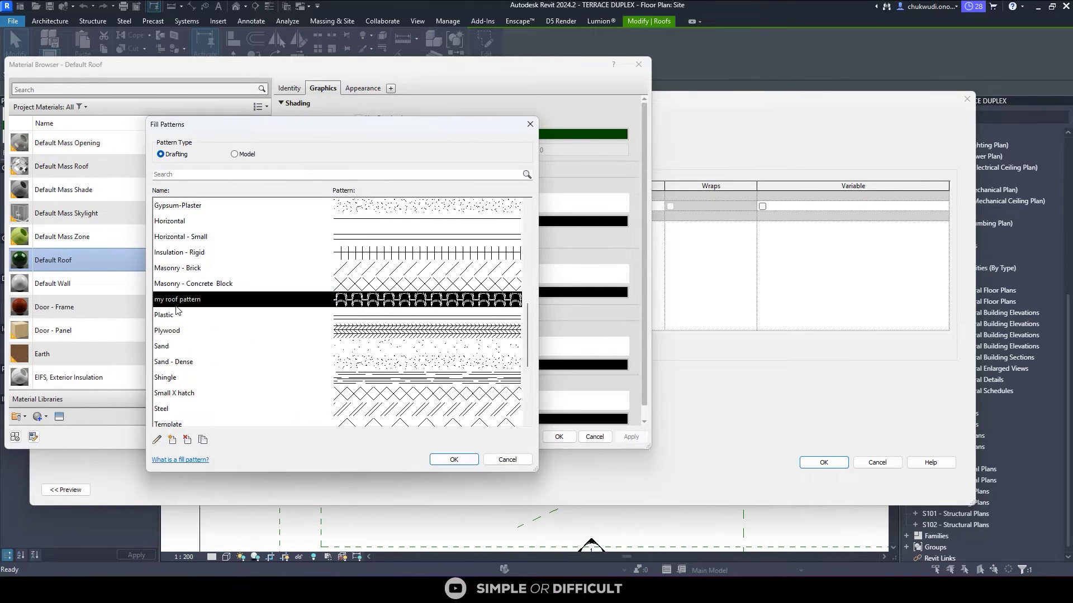
click(454, 460)
Make the surface pattern colour grey 128 and confirm the material, structure and roof type dialogs
click(450, 221)
click(255, 239)
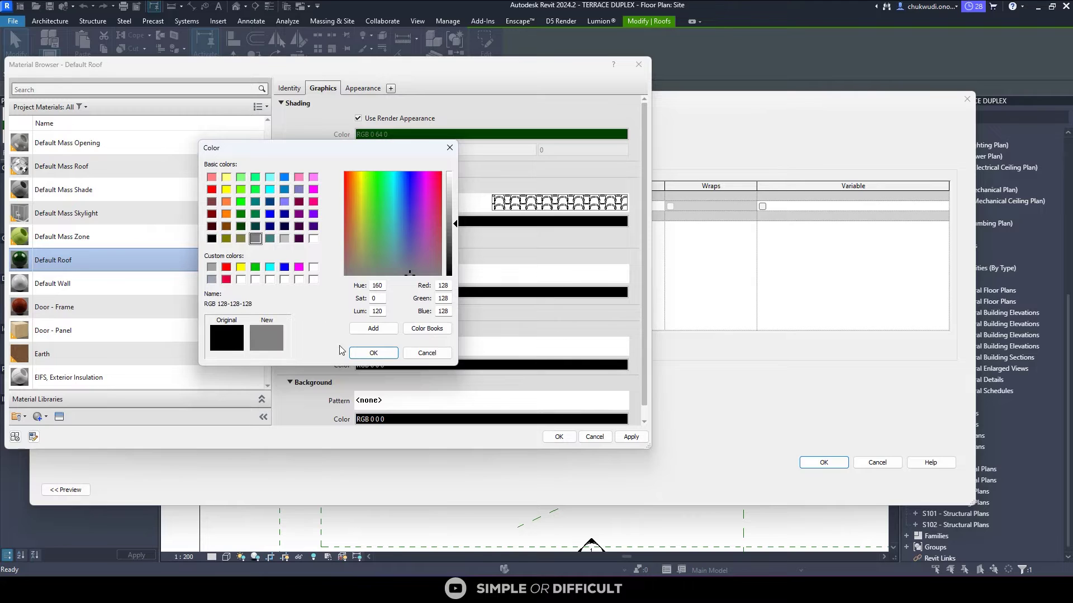
click(373, 353)
click(631, 437)
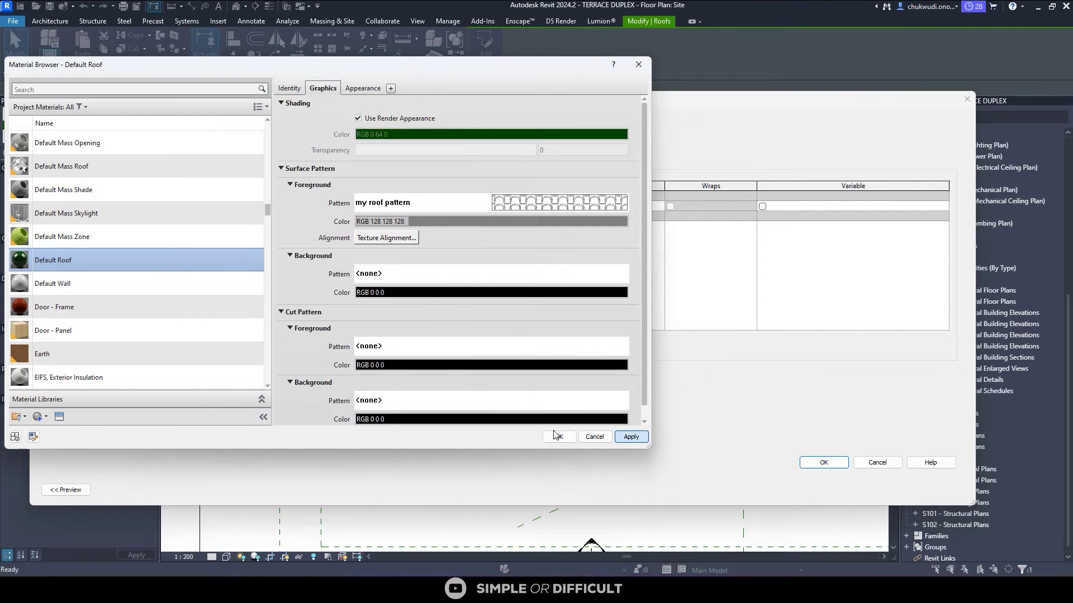
click(558, 437)
click(824, 462)
click(833, 489)
scroll(360, 321, up, 5)
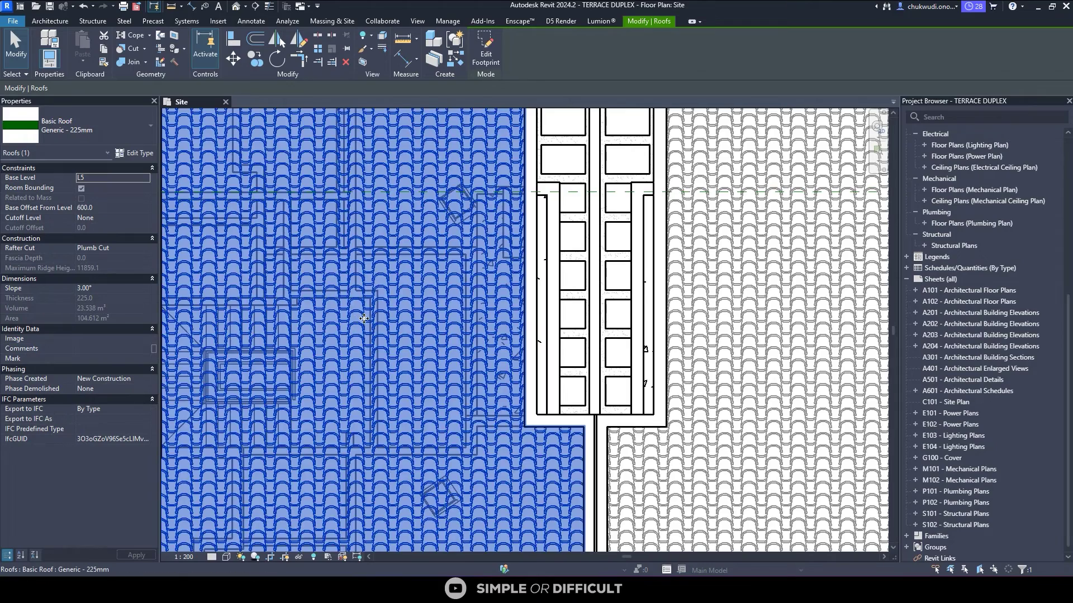
key(Escape)
scroll(394, 324, down, 3)
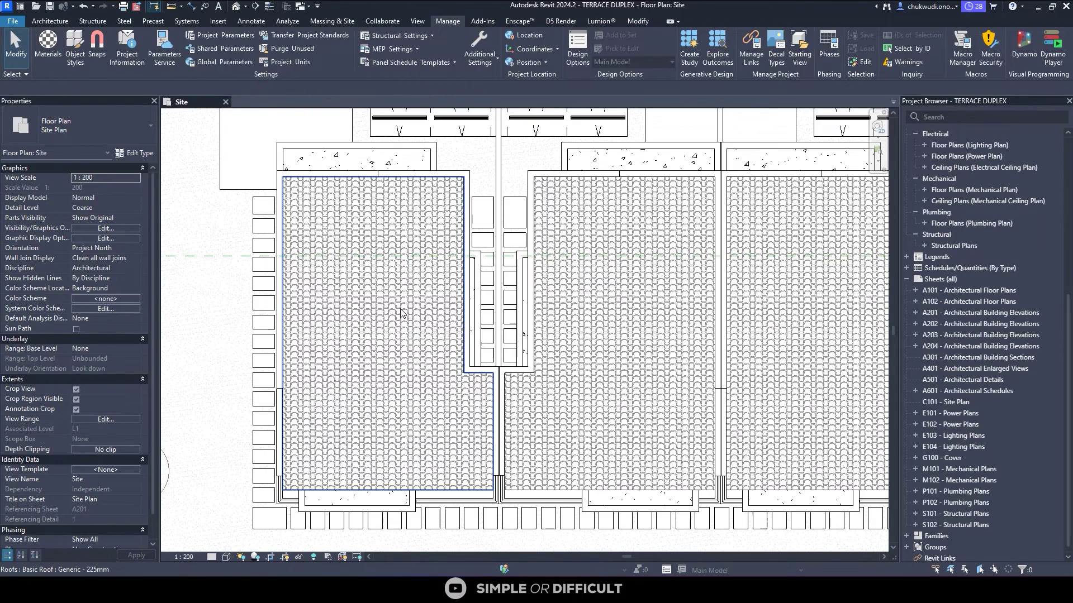
scroll(401, 313, down, 2)
scroll(374, 271, up, 4)
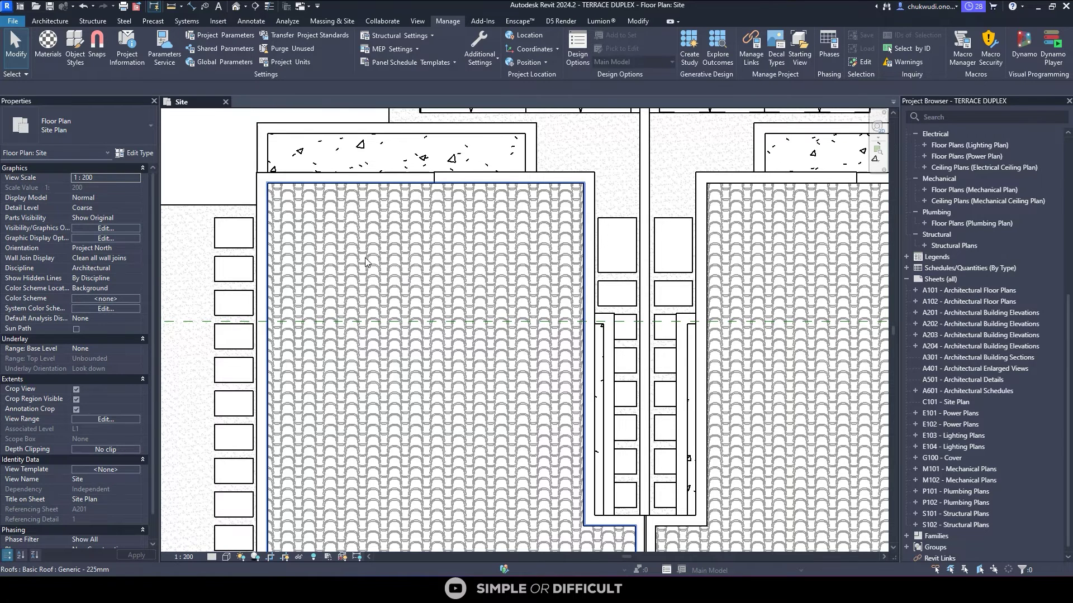
scroll(366, 261, down, 2)
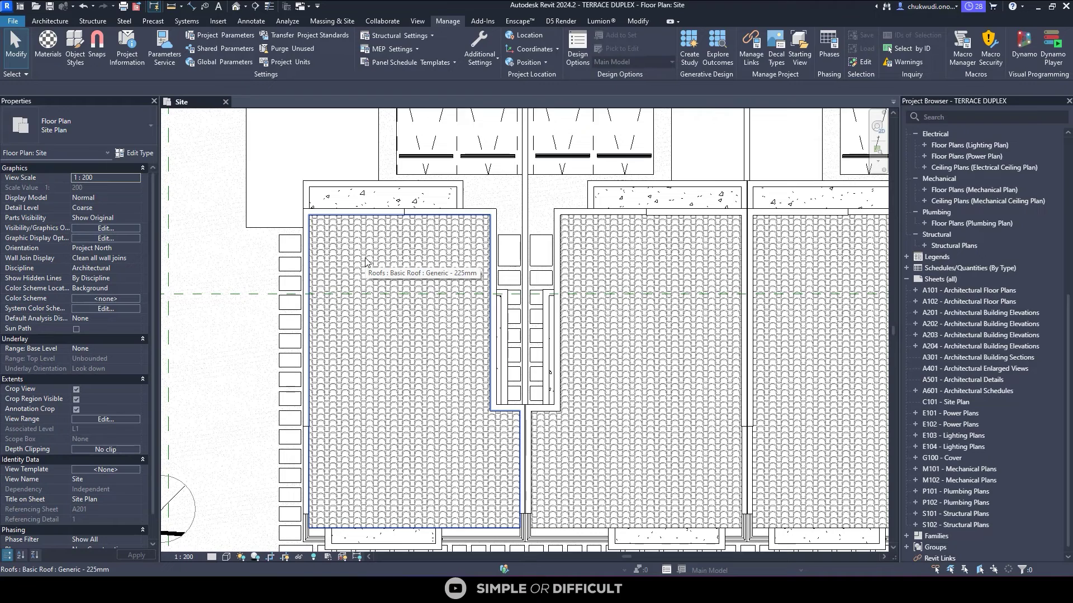